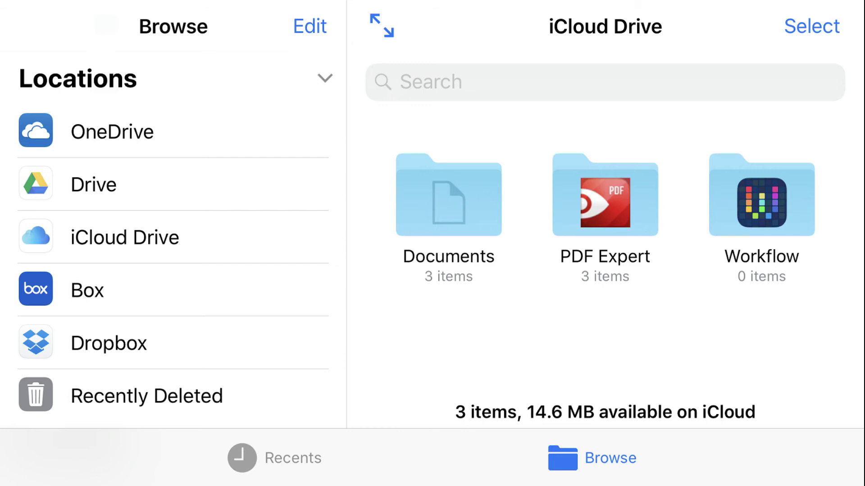
- Enter edit mode for the Locations list to reveal the service toggles
left_click(108, 343)
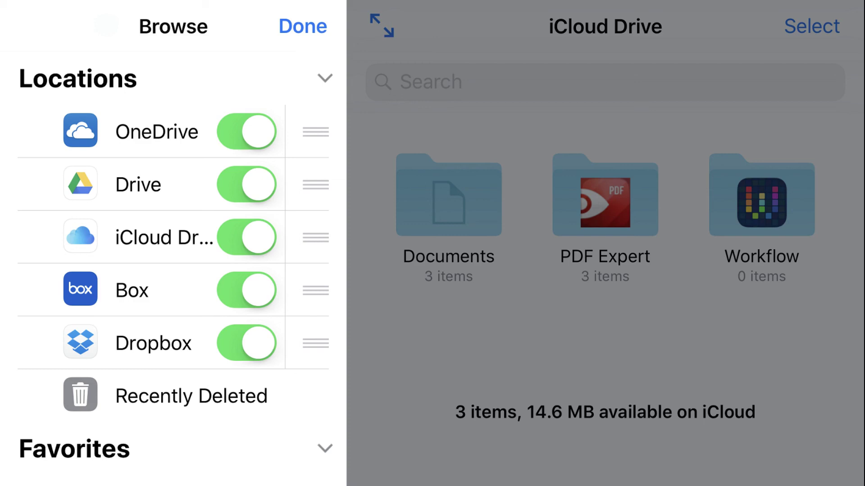
- Switch off Dropbox so only OneDrive, Drive, iCloud Drive and Box remain
left_click(247, 344)
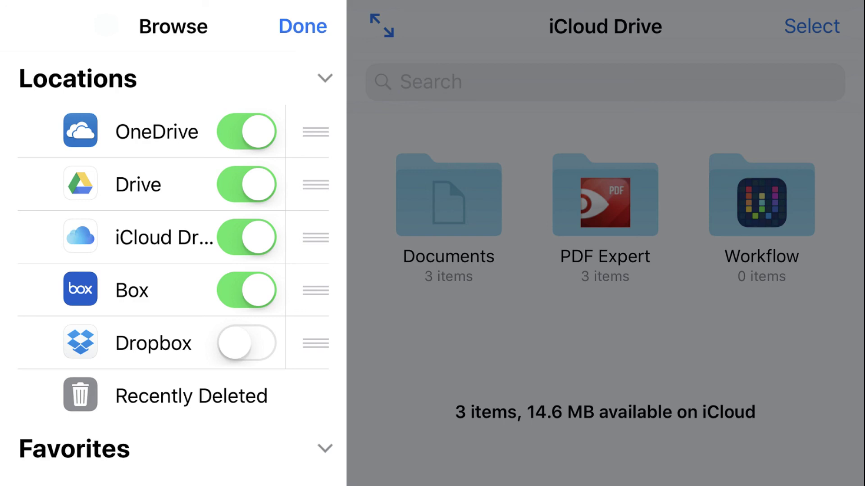
left_click(303, 26)
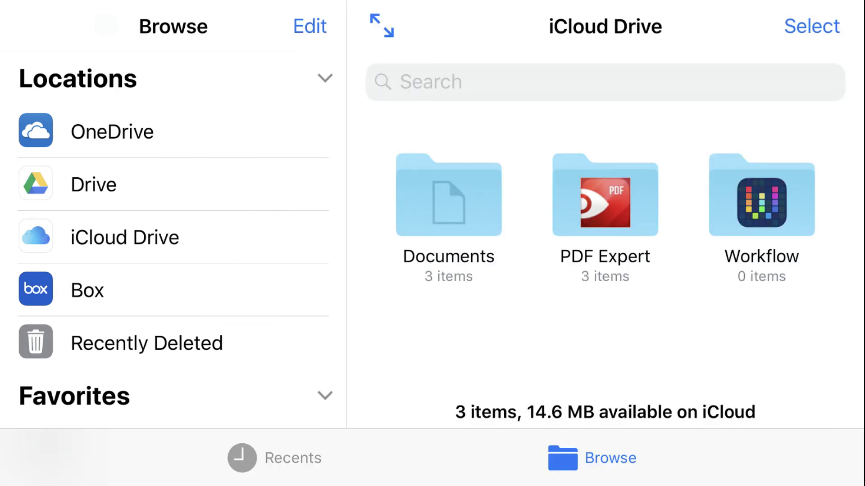